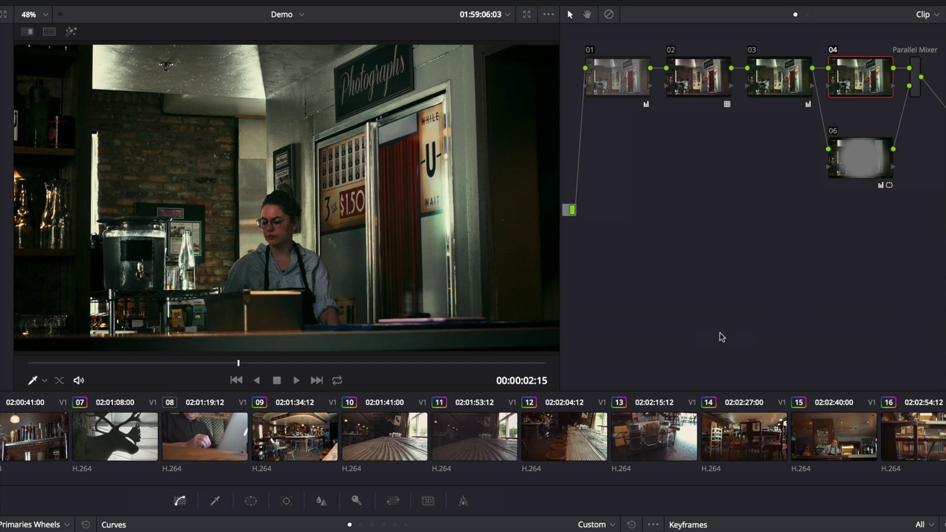
# Bypass the cafe clip's grade to view the ungraded image, then restore the grade
pyautogui.click(609, 14)
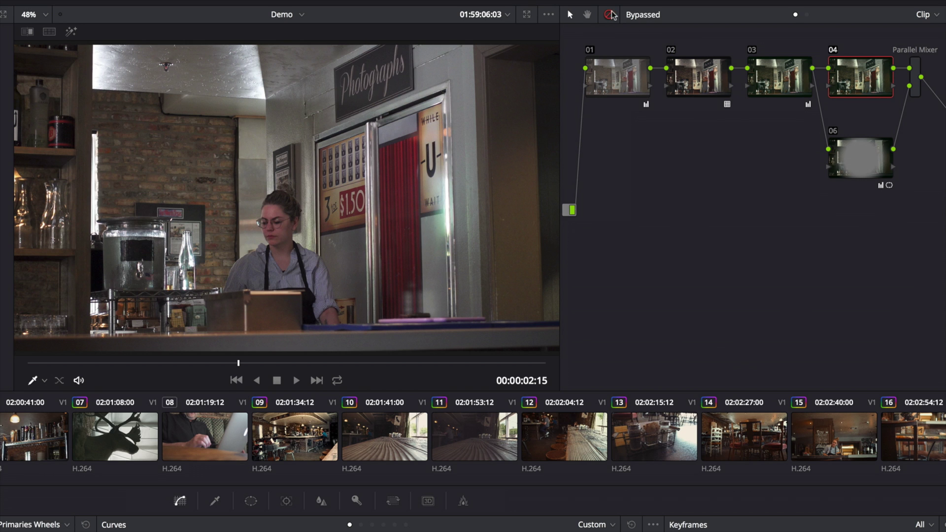
pyautogui.click(611, 14)
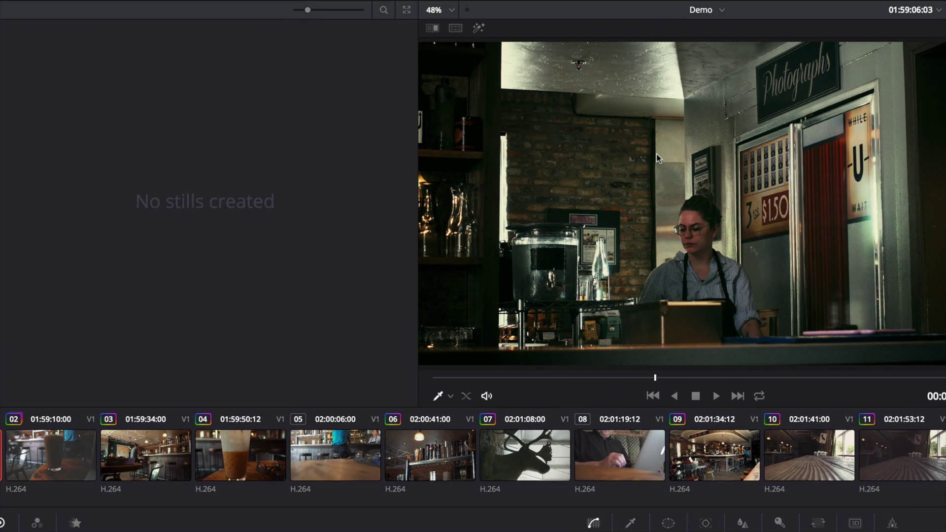
# Grab a still of the graded cafe frame into the gallery as still 1.1.1
pyautogui.rightClick(657, 154)
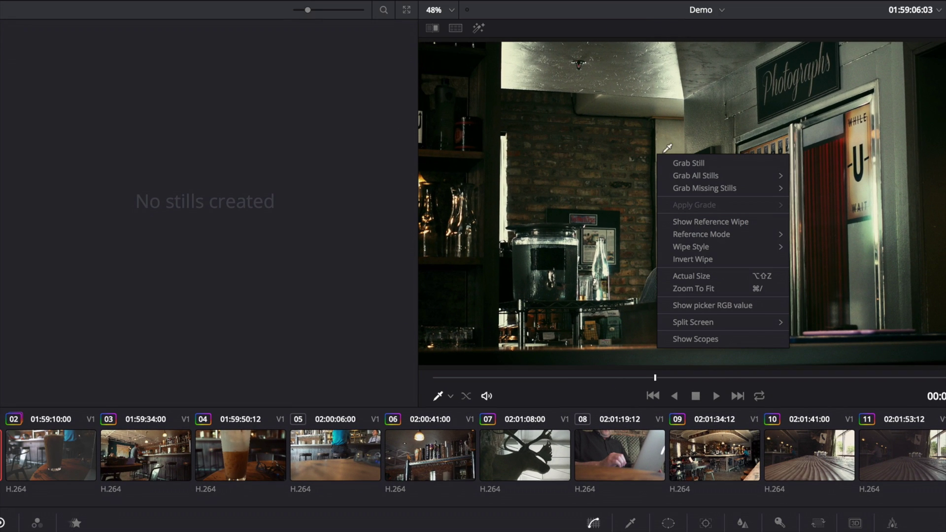
pyautogui.click(715, 163)
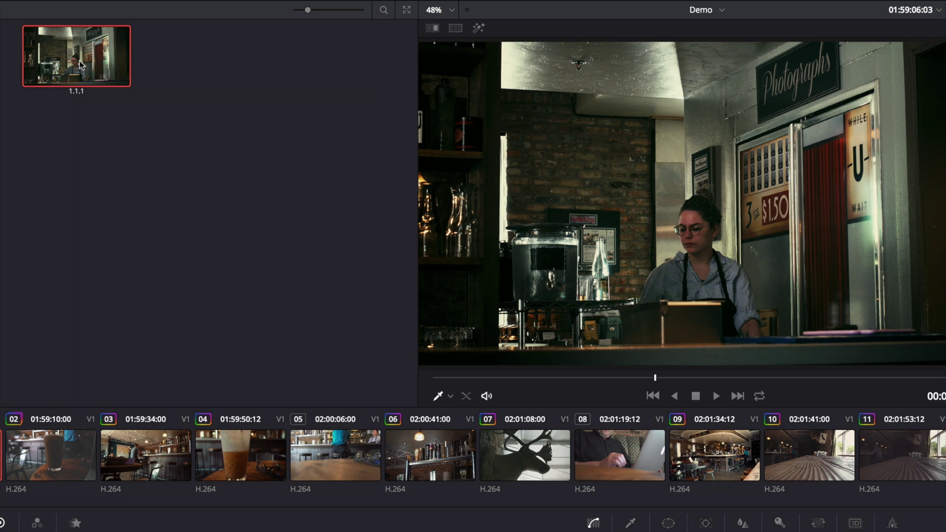
pyautogui.rightClick(65, 53)
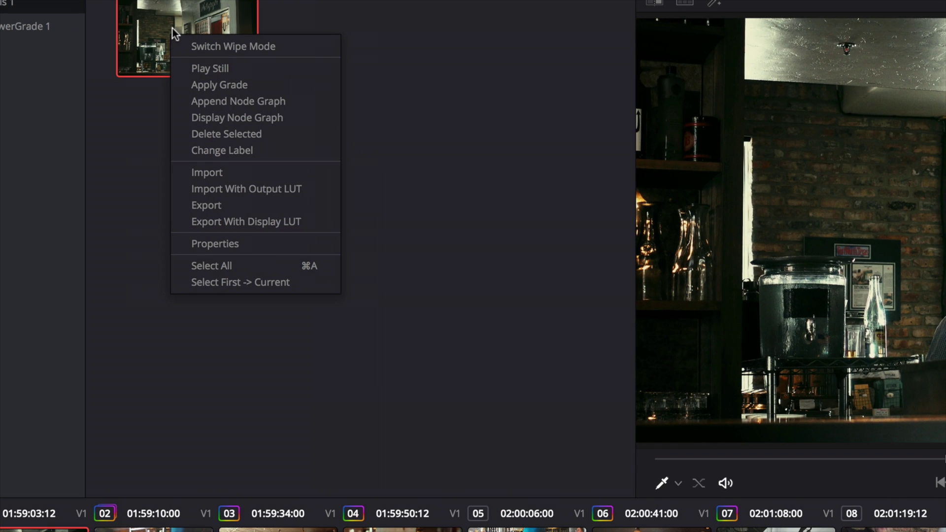
pyautogui.click(235, 204)
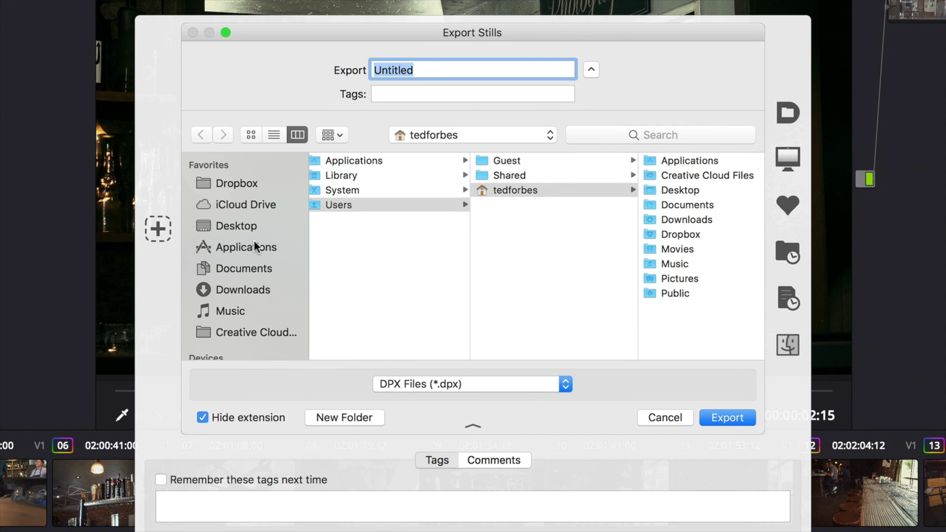
pyautogui.click(472, 384)
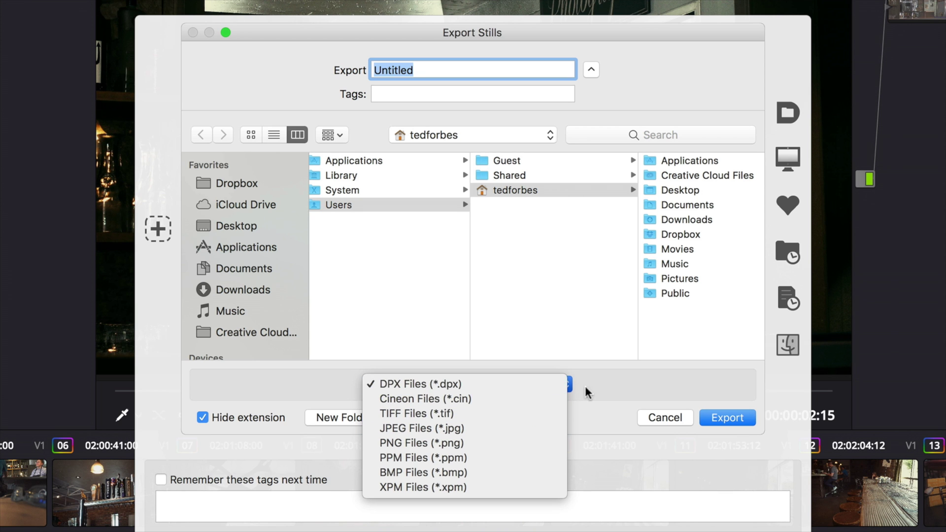
pyautogui.click(604, 389)
pyautogui.click(663, 418)
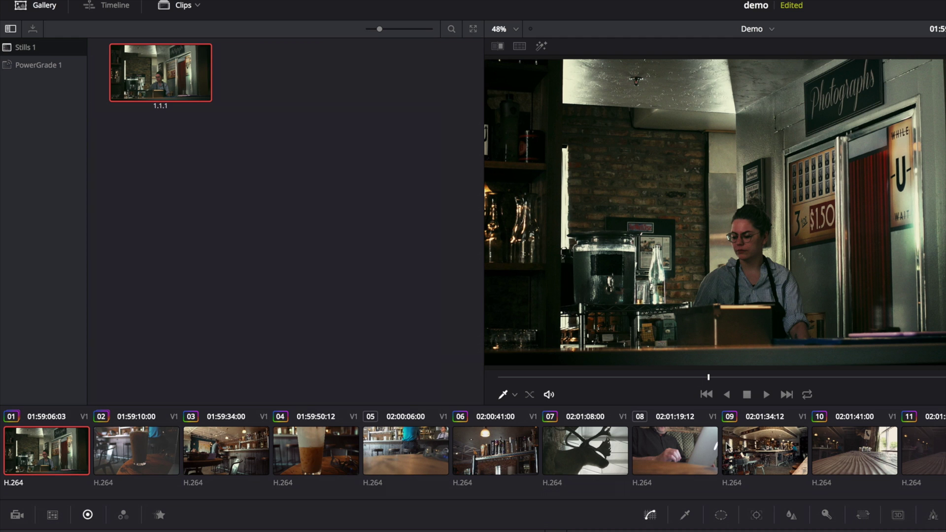
# On the Media page, import _DSC[0018-0018].dng from stills-test into the Master media pool
pyautogui.hotkey('shift', '2')
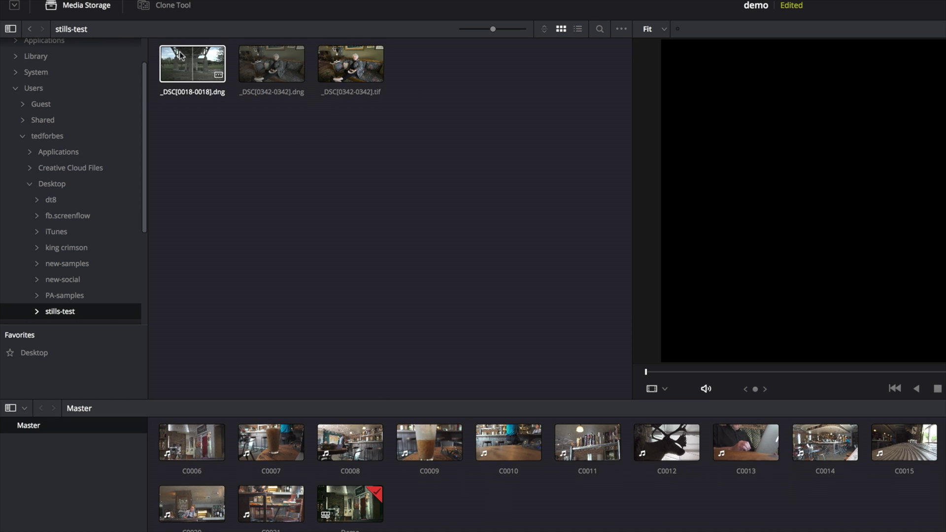
pyautogui.moveTo(187, 61); pyautogui.dragTo(383, 439)
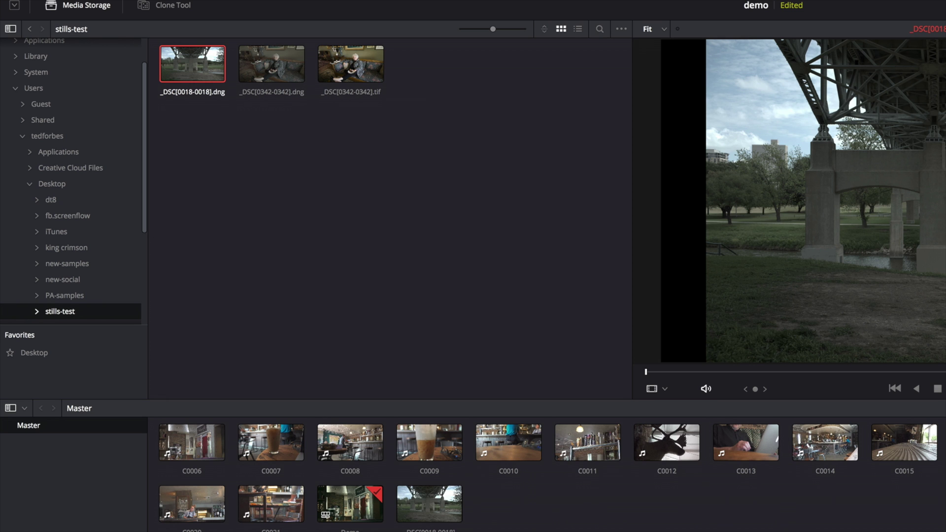
# On the Edit page, create Timeline 2 from the selected _DSC[0018-0018] clip
pyautogui.hotkey('shift', '4')
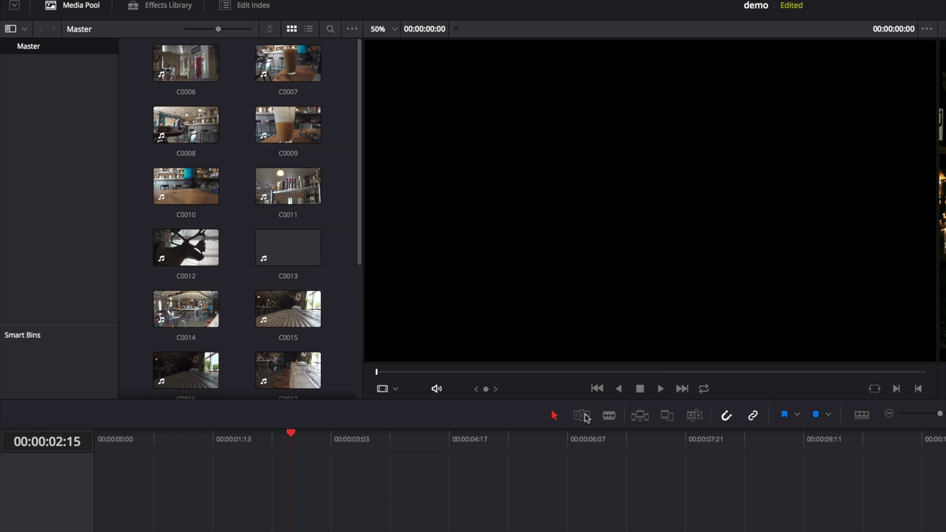
pyautogui.moveTo(358, 240); pyautogui.dragTo(367, 417)
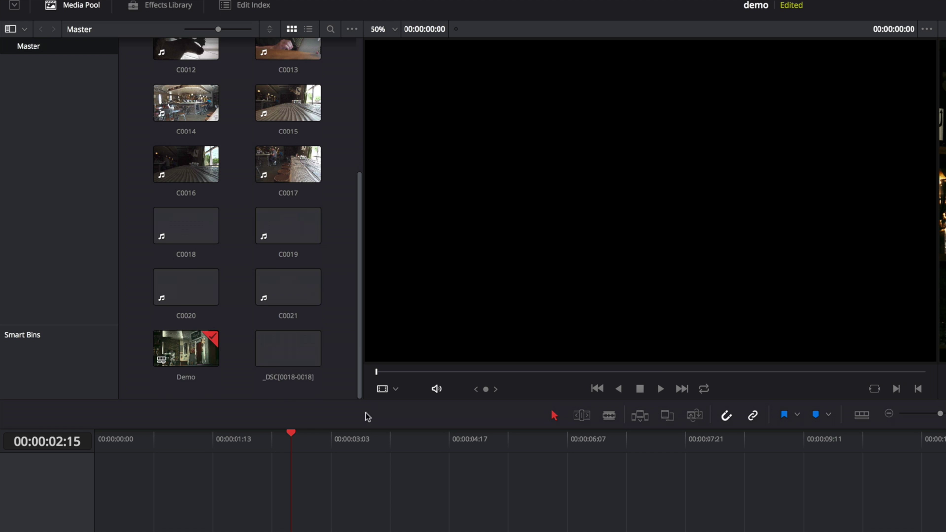
pyautogui.click(202, 363)
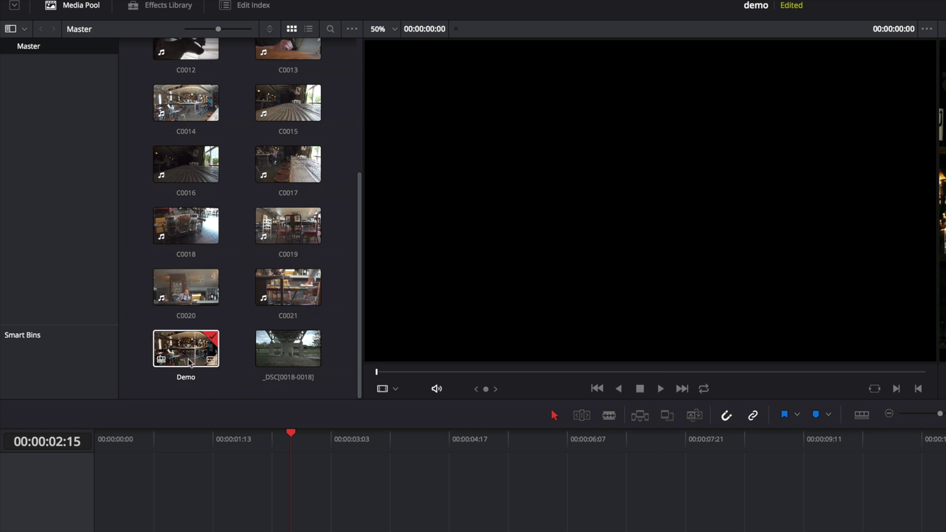
pyautogui.click(284, 347)
pyautogui.rightClick(284, 347)
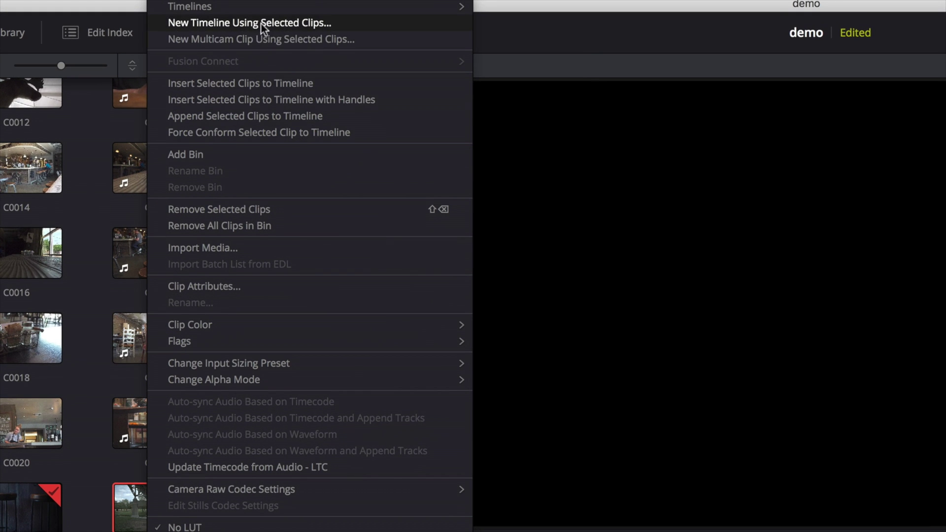
pyautogui.click(278, 22)
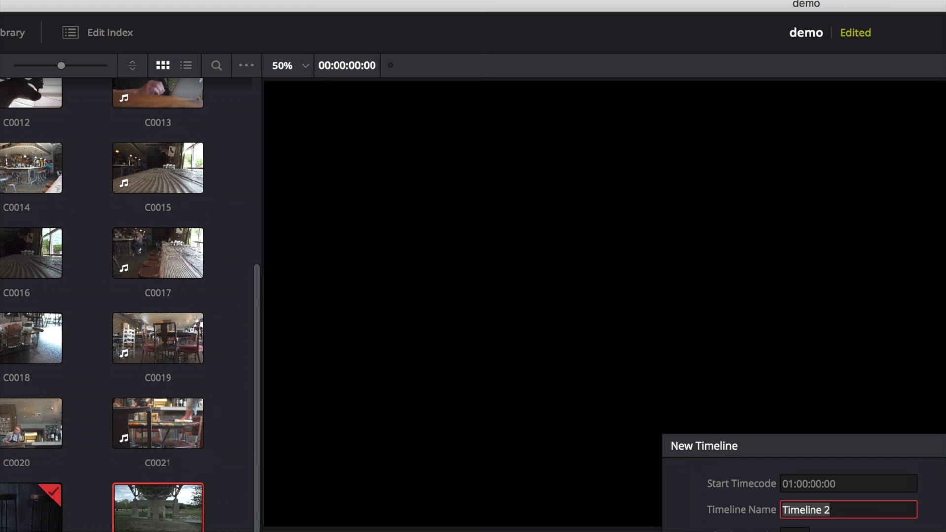
pyautogui.press('Return')
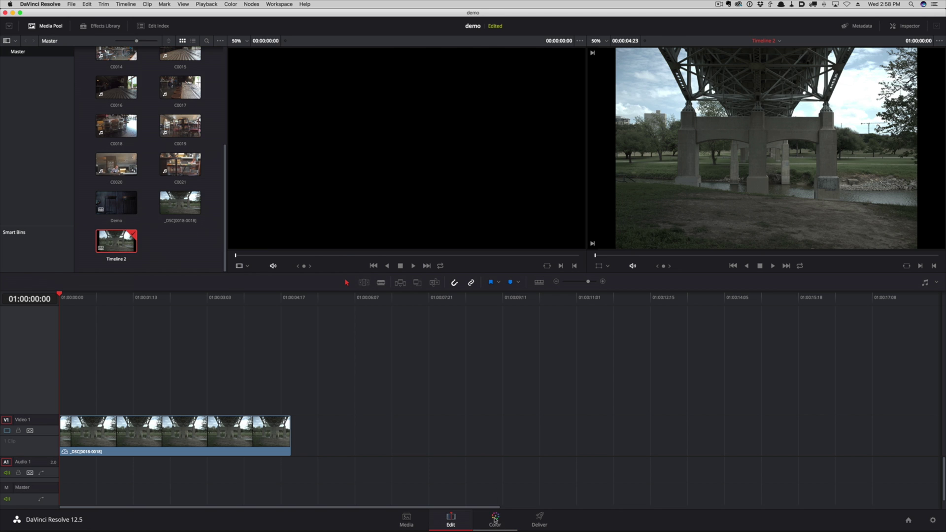
# On the Color page, leave the bridge still with one node and apply still 1.1.1's grade
pyautogui.click(495, 520)
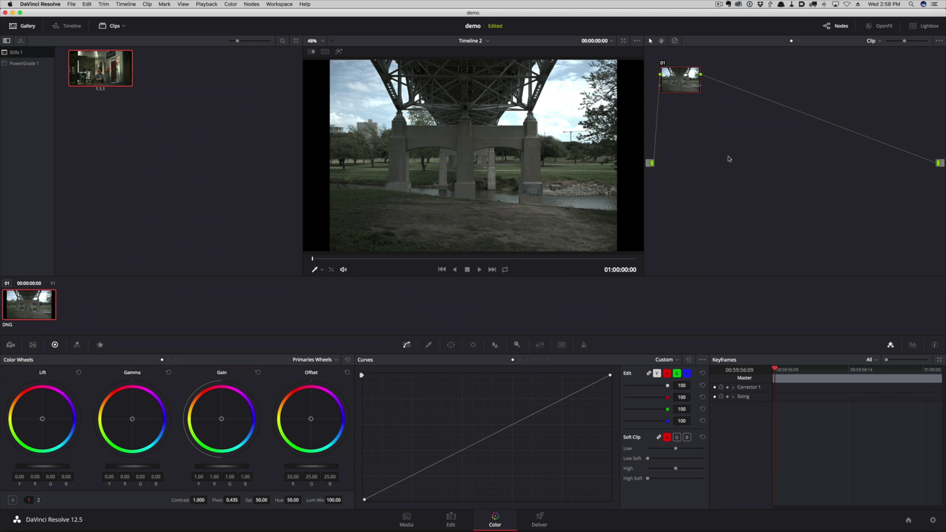
pyautogui.hotkey('alt', 's')
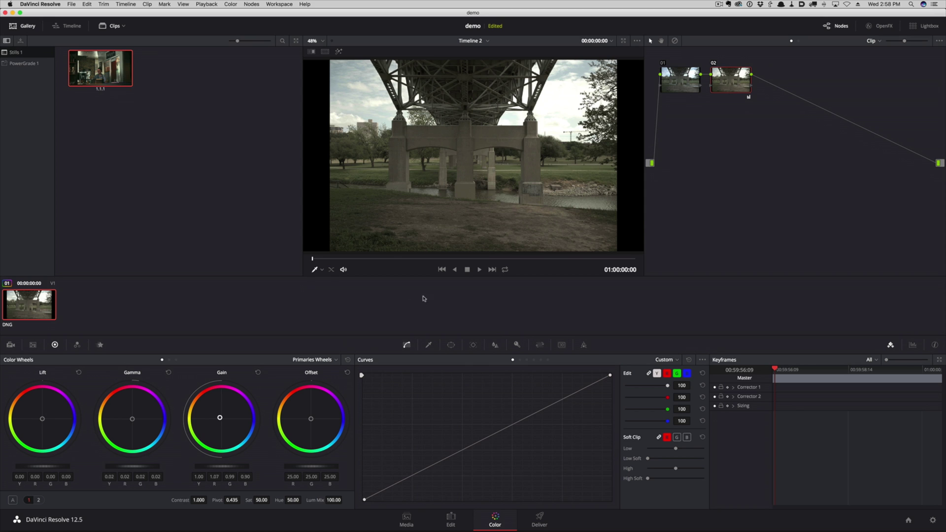
pyautogui.rightClick(690, 122)
pyautogui.click(705, 126)
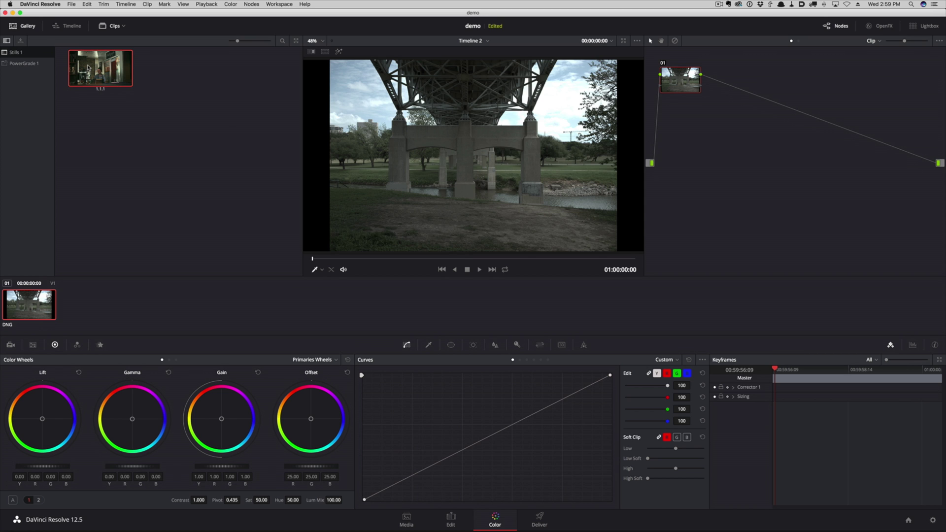
pyautogui.moveTo(88, 68); pyautogui.dragTo(703, 100)
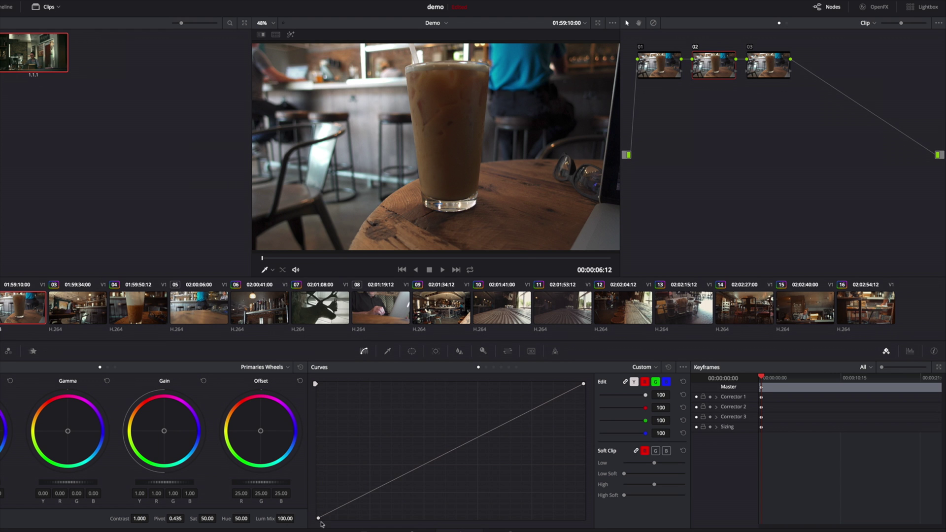
# Drag node 02's curve black point right, then raise the black points on nodes 03 and 01
pyautogui.moveTo(321, 518); pyautogui.dragTo(447, 518)
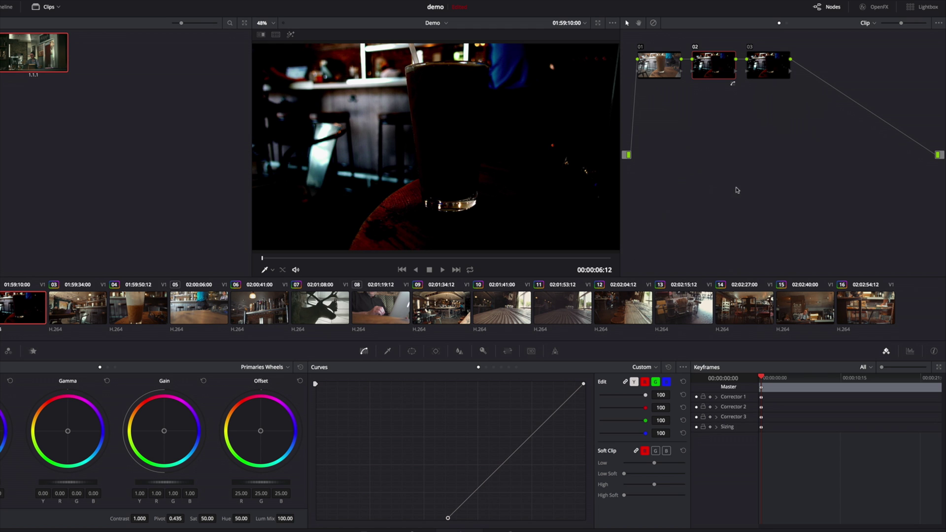
pyautogui.click(763, 72)
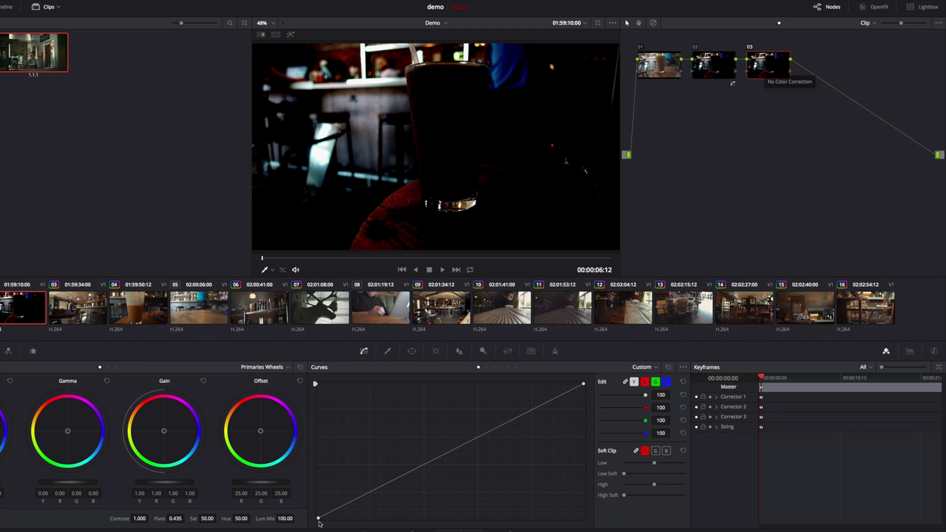
pyautogui.moveTo(317, 519); pyautogui.dragTo(314, 457)
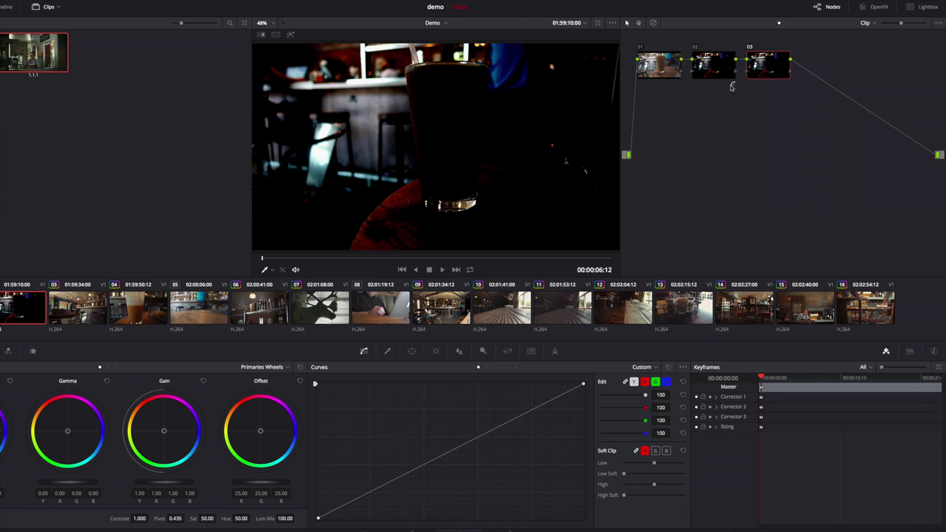
pyautogui.click(662, 69)
pyautogui.moveTo(318, 517); pyautogui.dragTo(320, 452)
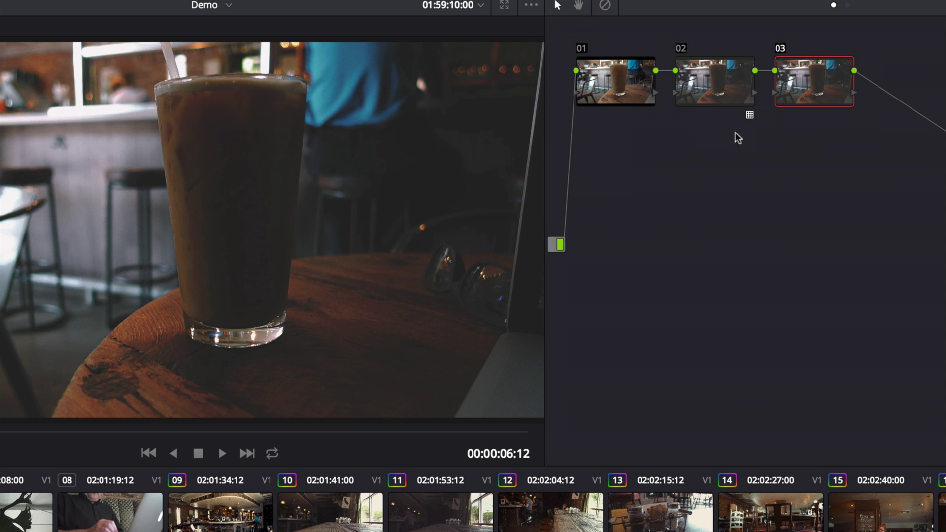
# Select node 02, then return to node 01 and drag its Curves black point to deepen the shadows
pyautogui.click(711, 90)
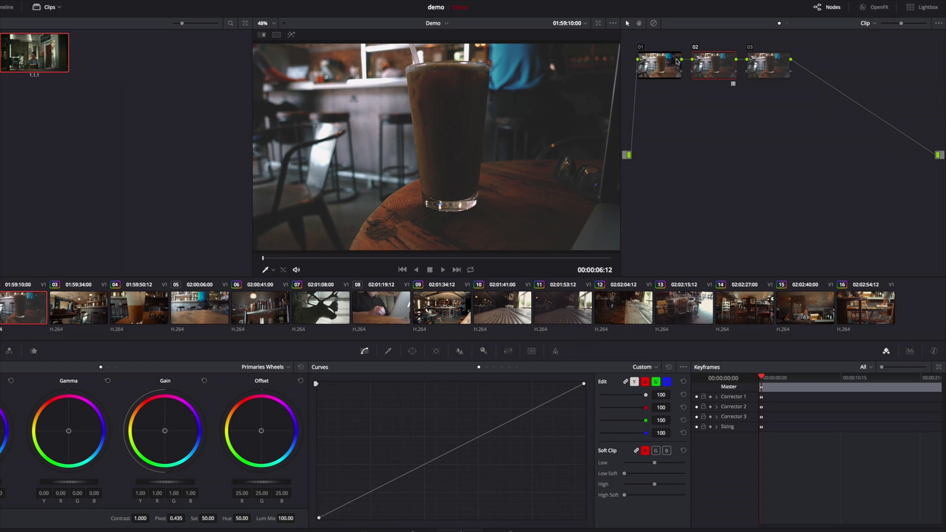
pyautogui.click(623, 79)
pyautogui.moveTo(319, 518)
pyautogui.mouseDown()
pyautogui.moveTo(419, 530)
pyautogui.moveTo(319, 519)
pyautogui.mouseUp()
# Open the floating Scopes window (Ctrl+Shift+W) with parade, waveform, vectorscope and histogram
pyautogui.hotkey('ctrl', 'shift', 'w')
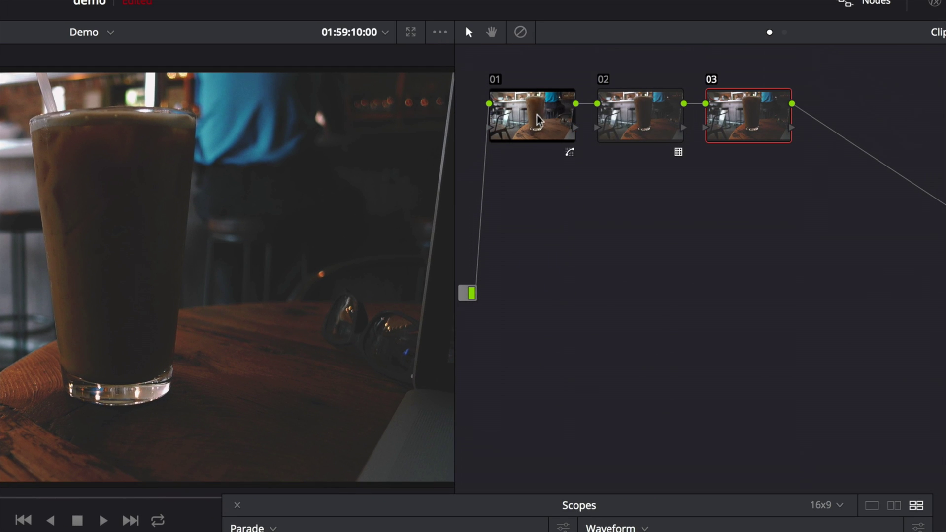
# Reset node 01's grade so the iced coffee clip turns much brighter
pyautogui.rightClick(540, 118)
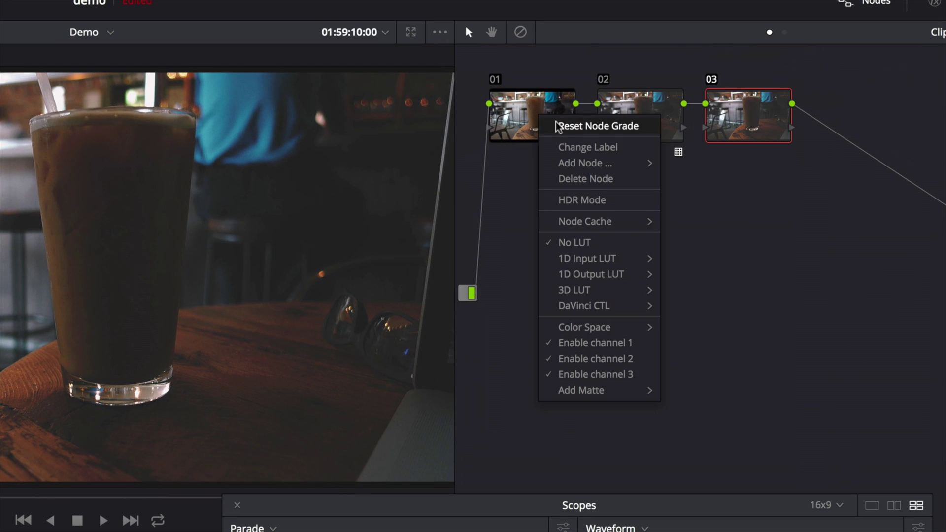
pyautogui.click(558, 126)
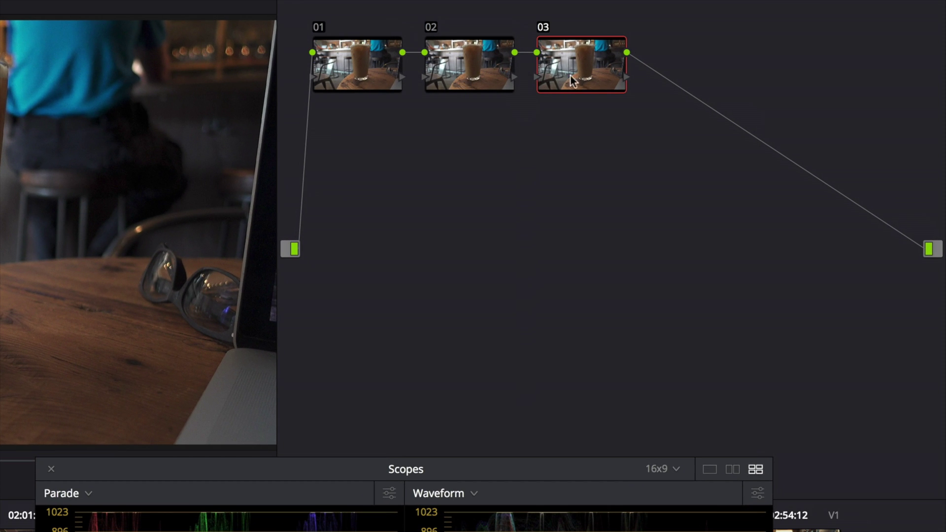
# Apply the 3D LUT Film Looks > Rec709 Kodak 2383 D55 to node 02
pyautogui.click(464, 70)
pyautogui.rightClick(460, 64)
pyautogui.moveTo(519, 247)
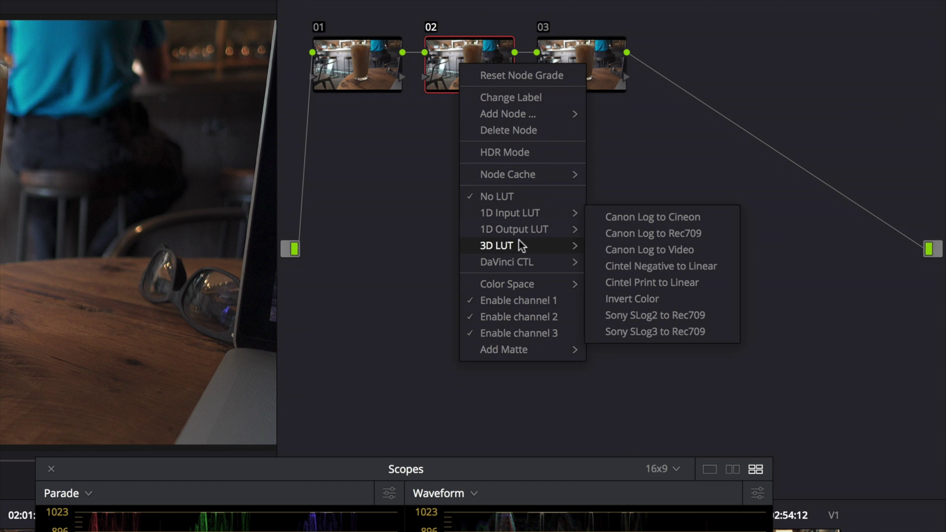
pyautogui.moveTo(672, 348)
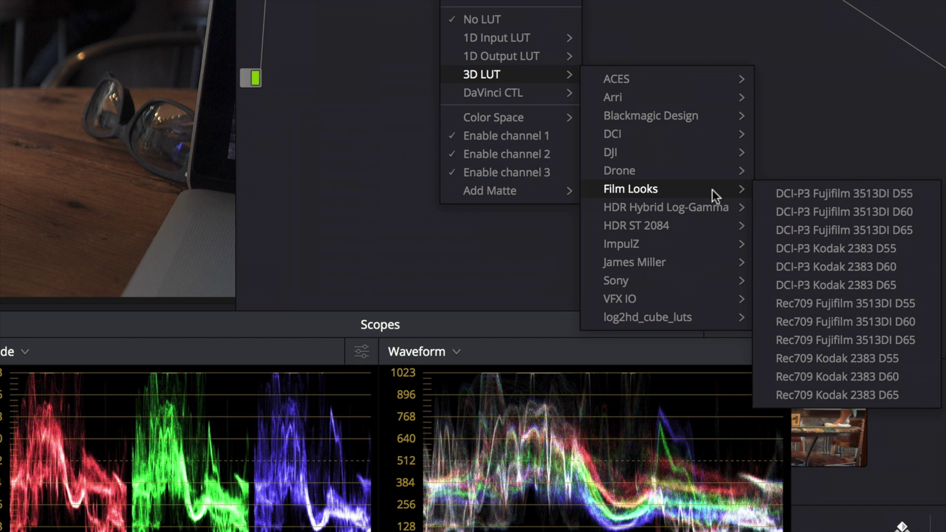
pyautogui.click(833, 358)
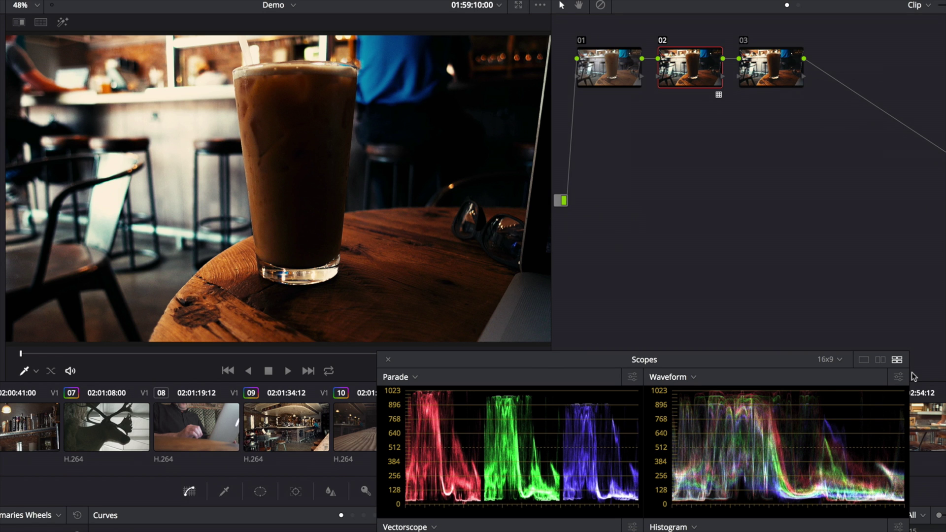
# Reset node 03's grade, then undo to restore node 01's shadow-darkening curve adjustment
pyautogui.click(758, 76)
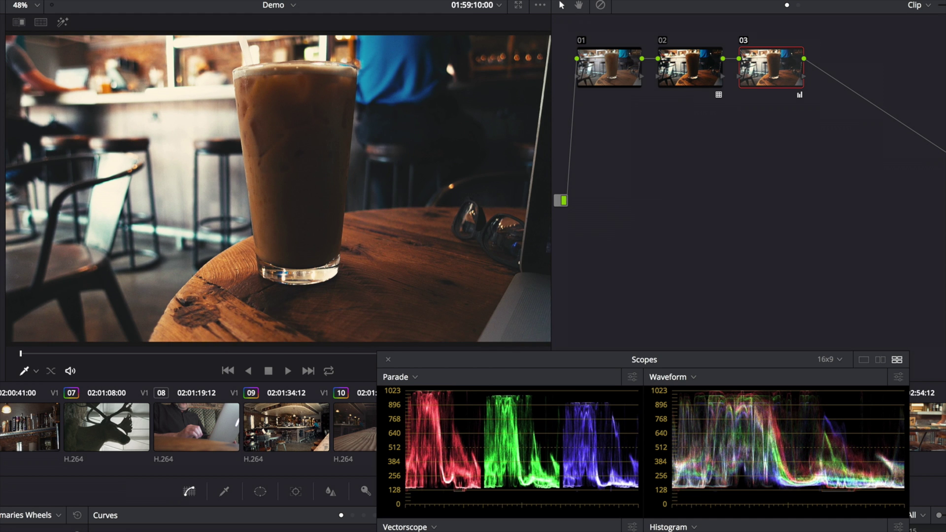
pyautogui.rightClick(785, 70)
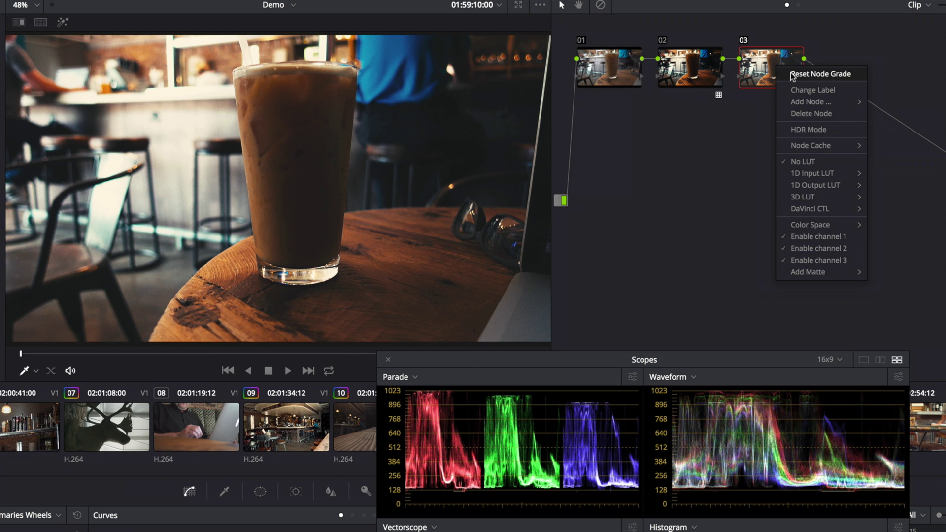
pyautogui.click(788, 74)
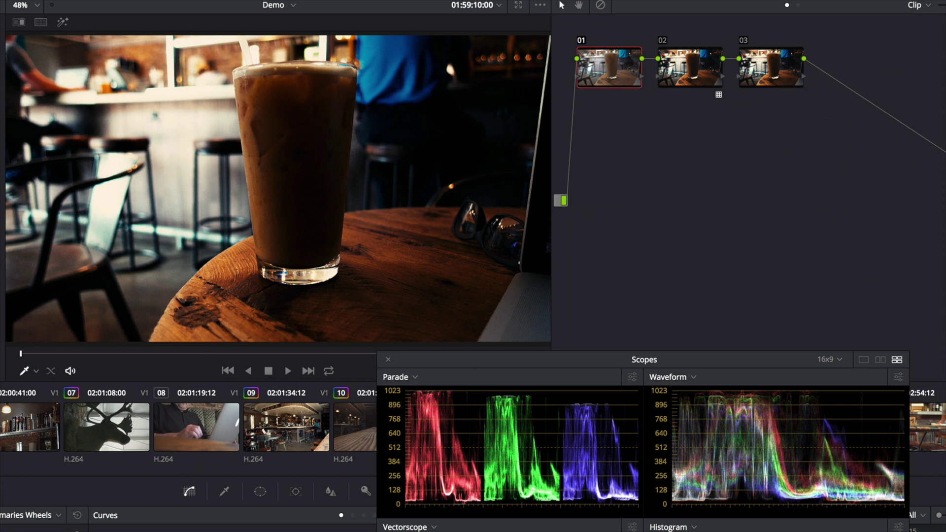
pyautogui.hotkey('ctrl', 'z')
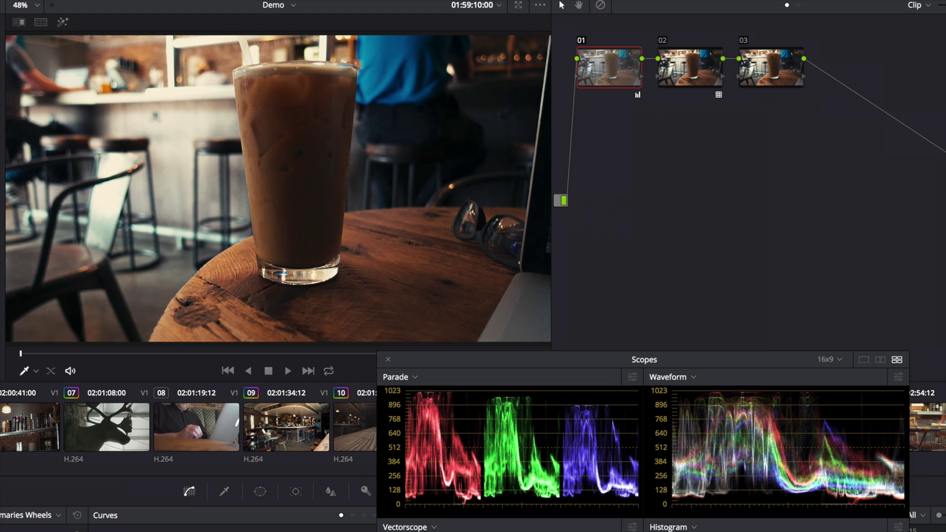
pyautogui.click(601, 5)
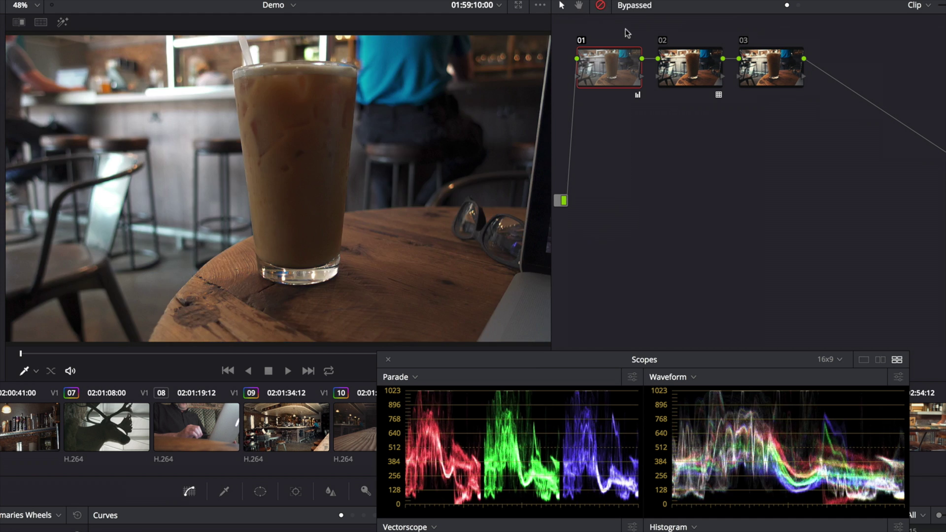
pyautogui.click(600, 8)
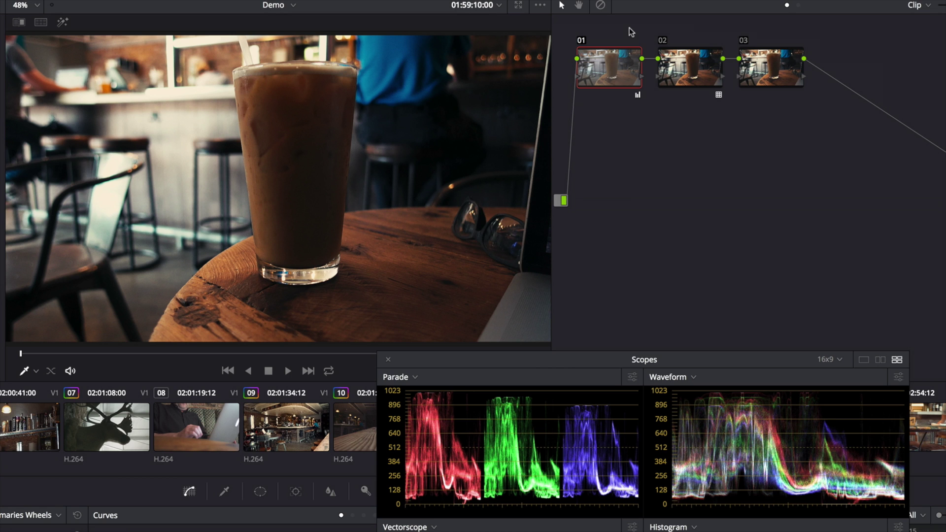
pyautogui.click(663, 41)
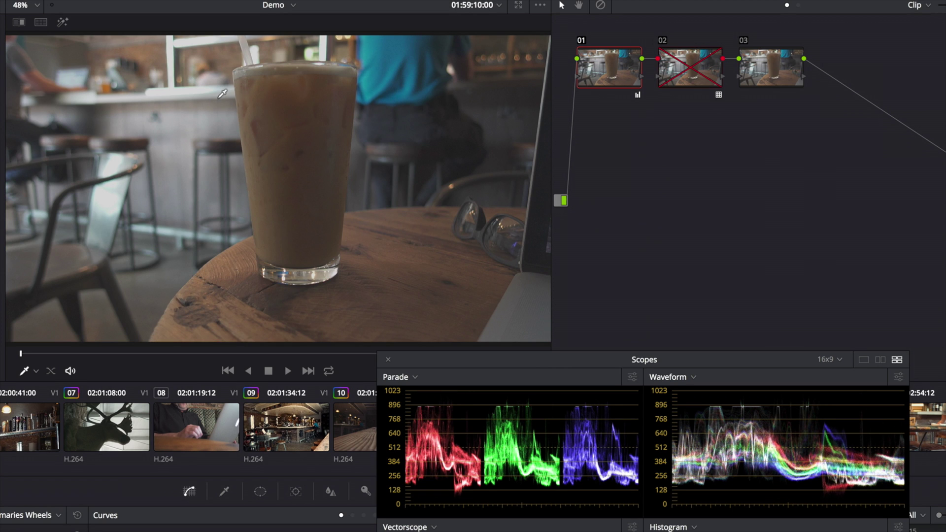